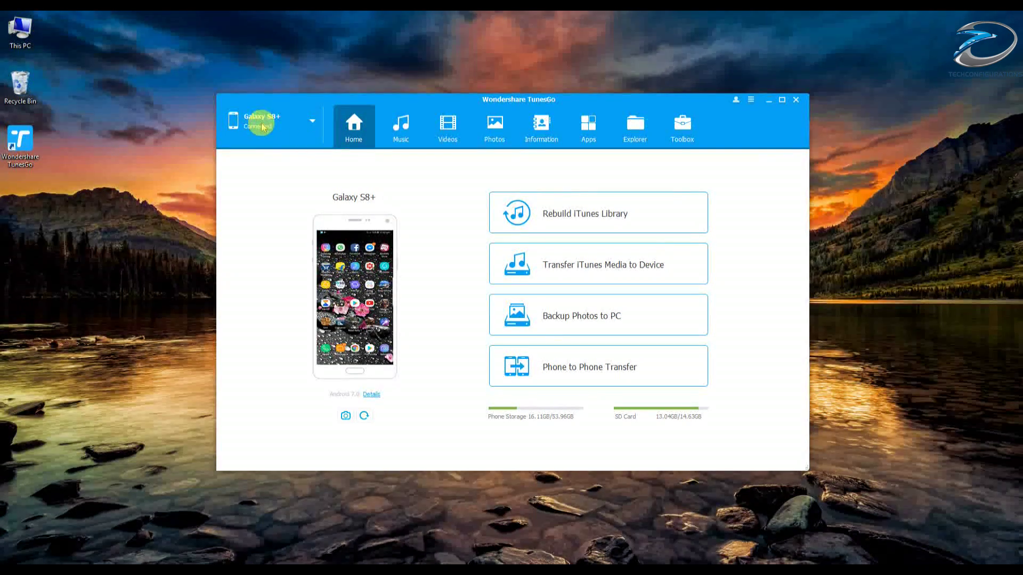
Step: Switch to the Sony E2115 and page through its USB debugging instructions
{"action": "left_click", "coordinate": [313, 120]}
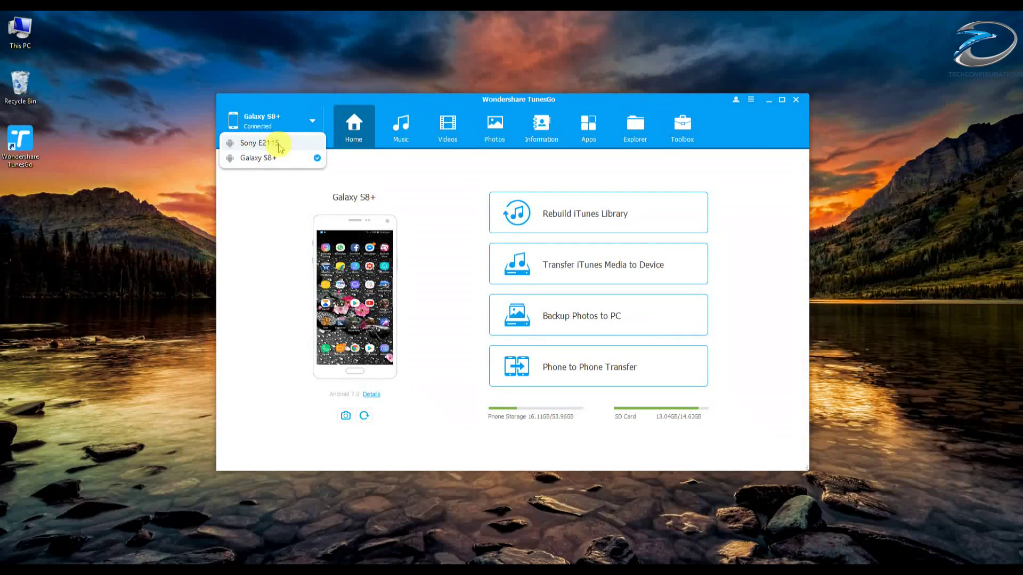
{"action": "left_click", "coordinate": [260, 143]}
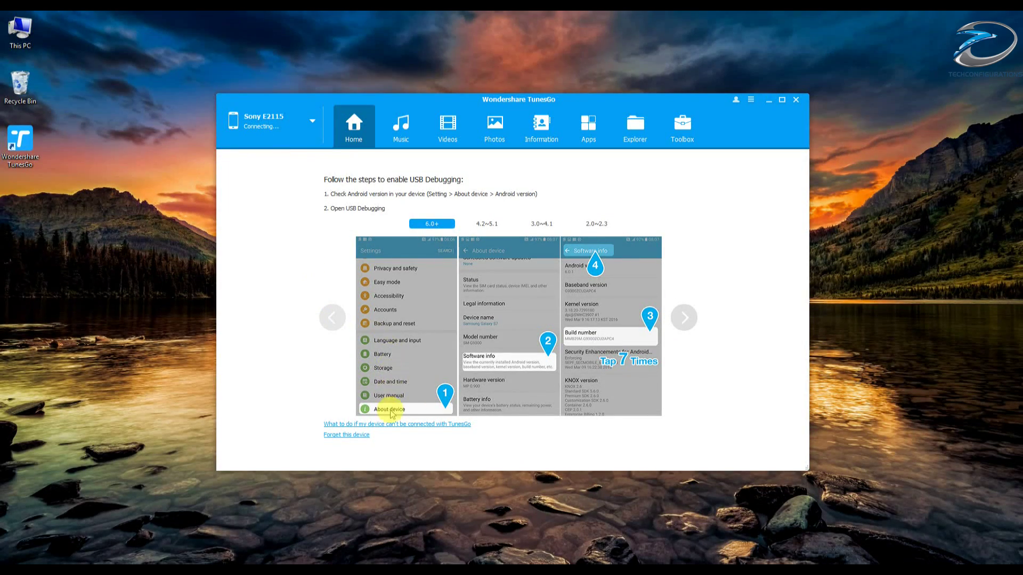
{"action": "left_click", "coordinate": [686, 325]}
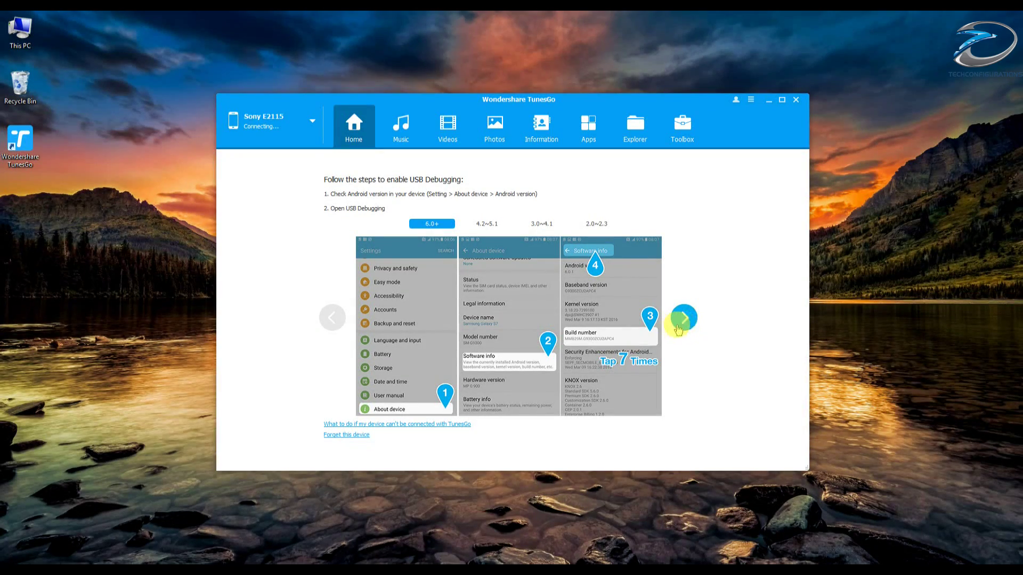
{"action": "left_click", "coordinate": [681, 324]}
{"action": "left_click", "coordinate": [332, 317]}
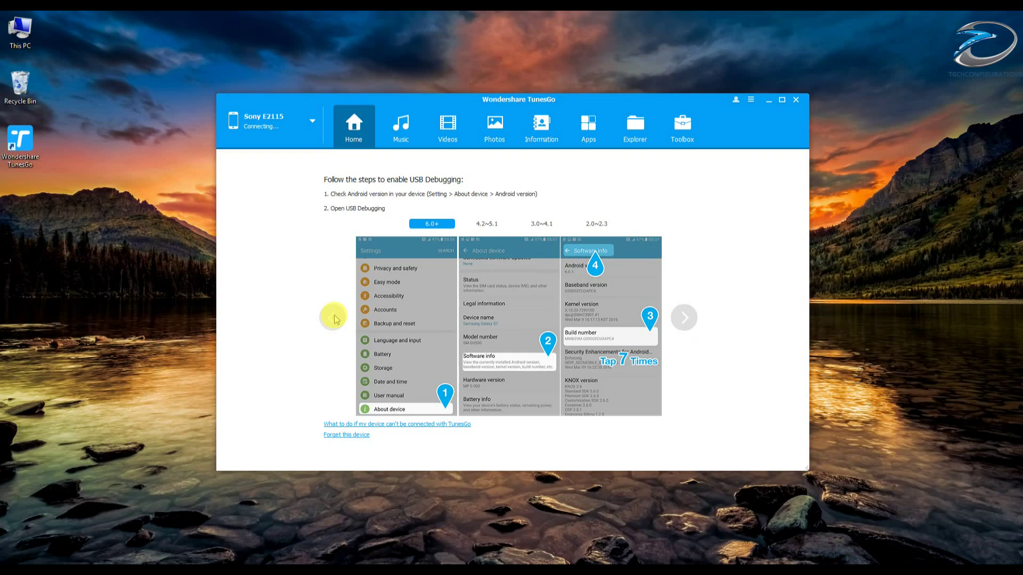
Step: Switch back to the Galaxy S8+ and refresh its screen preview
{"action": "left_click", "coordinate": [299, 118]}
{"action": "left_click", "coordinate": [268, 159]}
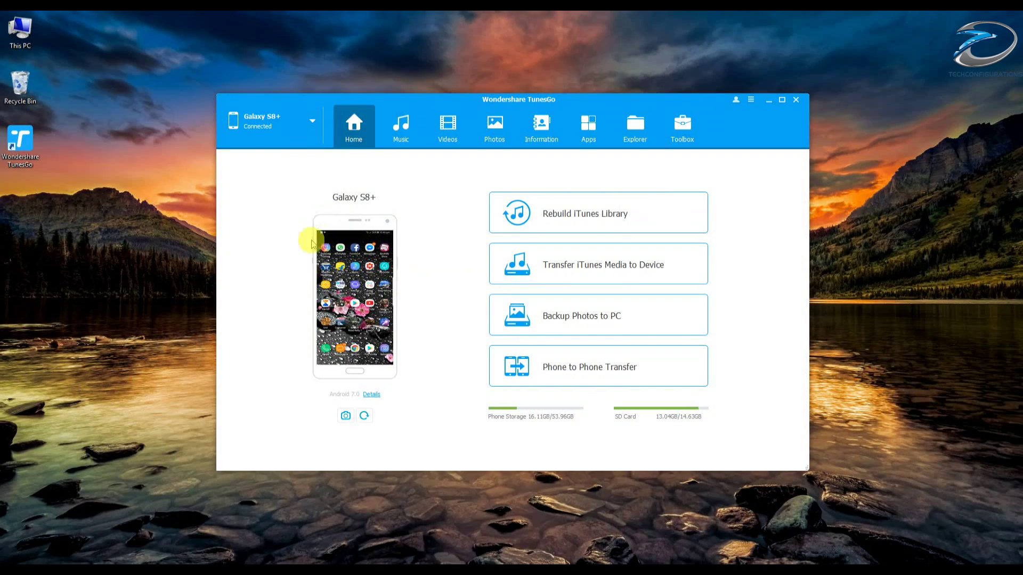
{"action": "left_click", "coordinate": [363, 416]}
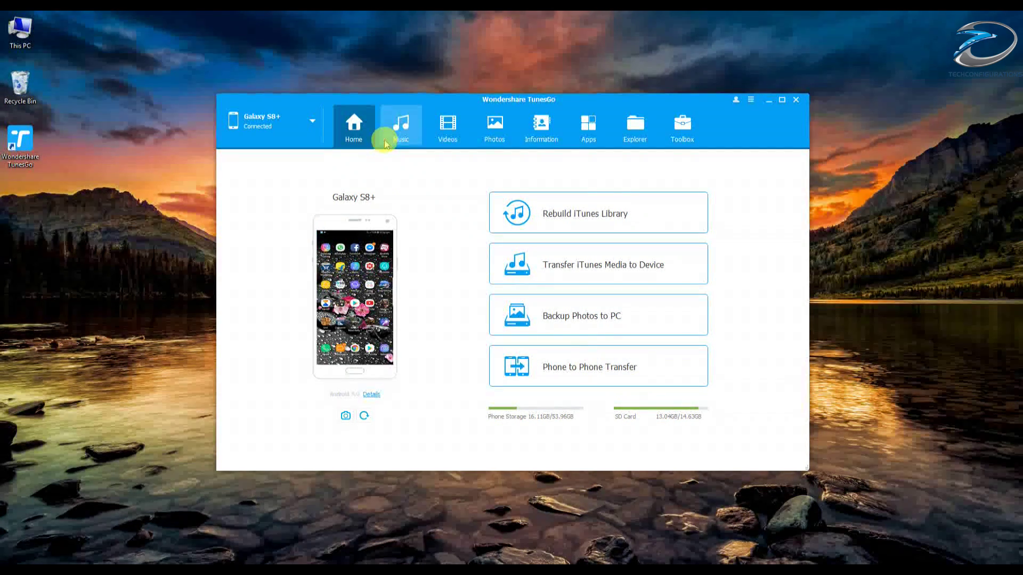
Step: Open the Galaxy S8+ Music library and scroll through its 57 songs
{"action": "left_click", "coordinate": [403, 129]}
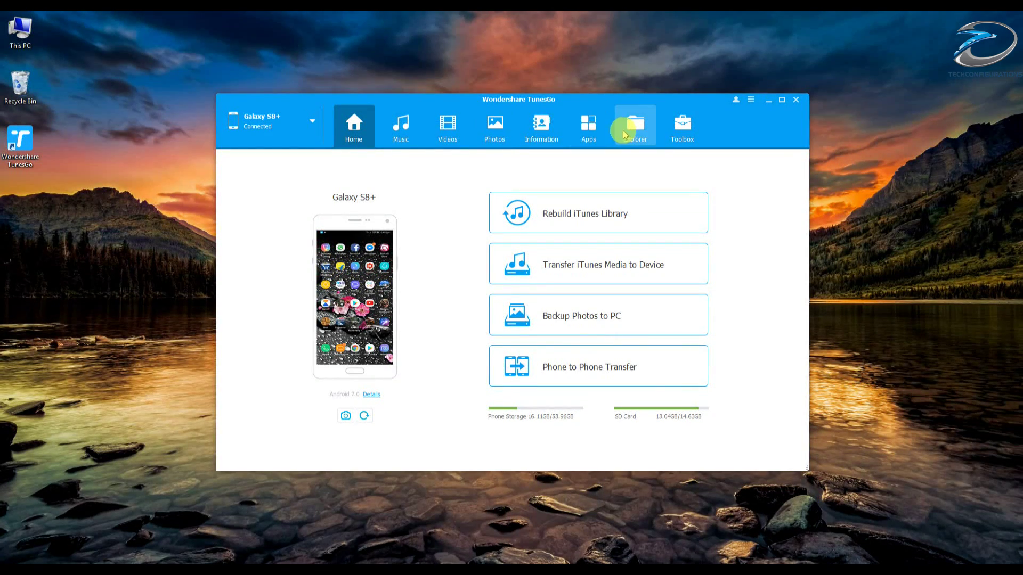
{"action": "left_click", "coordinate": [401, 127]}
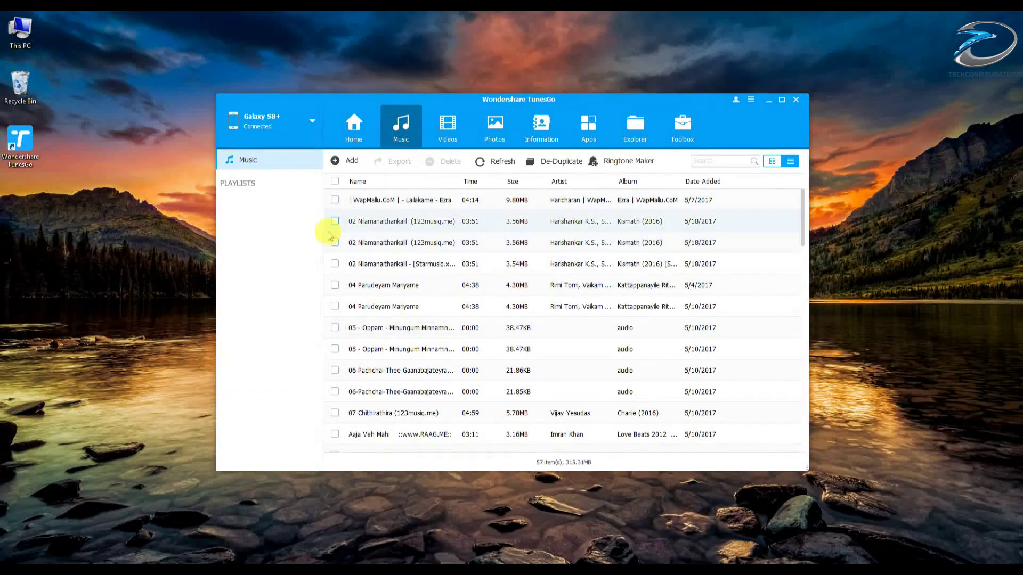
{"action": "scroll", "coordinate": [411, 203], "scroll_direction": "down", "scroll_amount": 6}
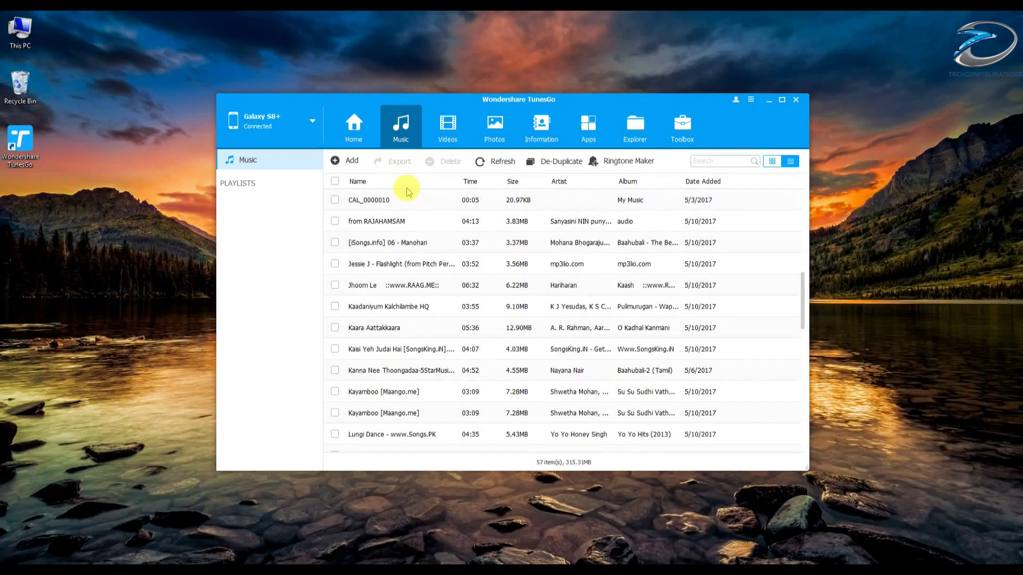
{"action": "scroll", "coordinate": [453, 311], "scroll_direction": "down", "scroll_amount": 8}
{"action": "scroll", "coordinate": [456, 315], "scroll_direction": "up", "scroll_amount": 2}
{"action": "scroll", "coordinate": [456, 315], "scroll_direction": "up", "scroll_amount": 4}
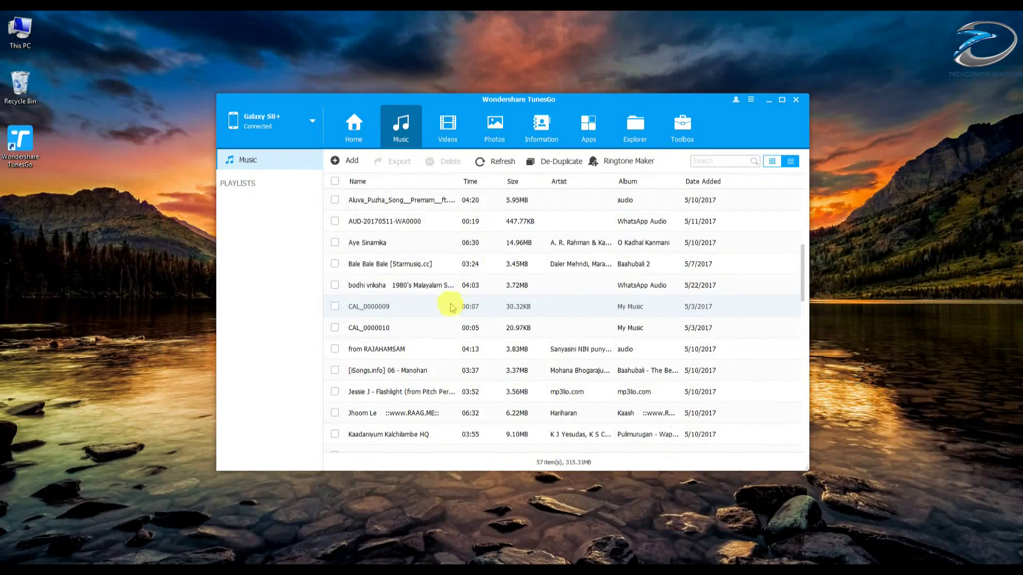
{"action": "scroll", "coordinate": [475, 320], "scroll_direction": "down", "scroll_amount": 7}
{"action": "scroll", "coordinate": [485, 352], "scroll_direction": "up", "scroll_amount": 8}
{"action": "scroll", "coordinate": [479, 346], "scroll_direction": "down", "scroll_amount": 15}
{"action": "scroll", "coordinate": [469, 357], "scroll_direction": "up", "scroll_amount": 15}
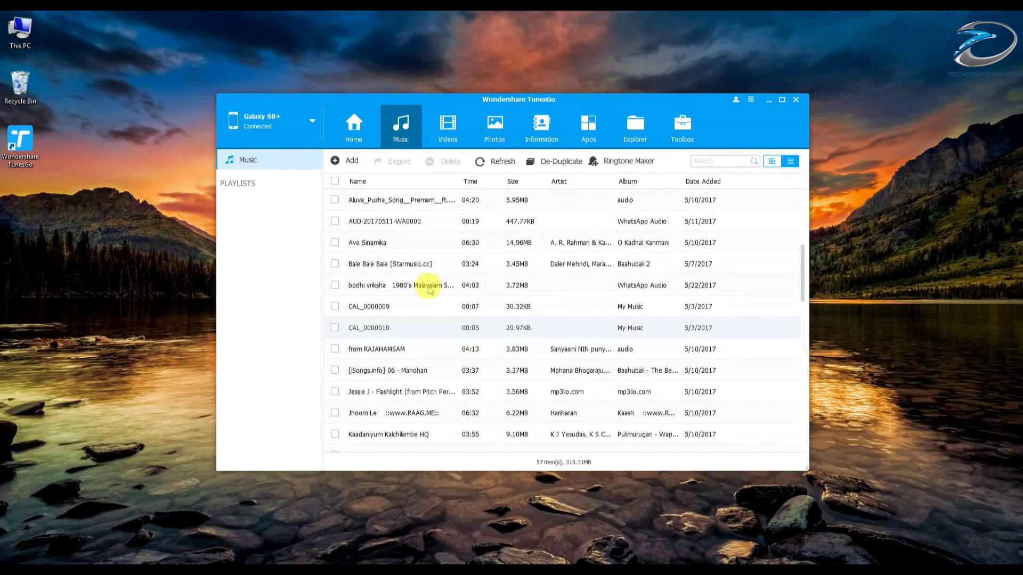
Step: Tick the first song and AUD-20170511-WA0000, view export destinations, then untick both
{"action": "left_click", "coordinate": [335, 200]}
{"action": "left_click", "coordinate": [335, 221]}
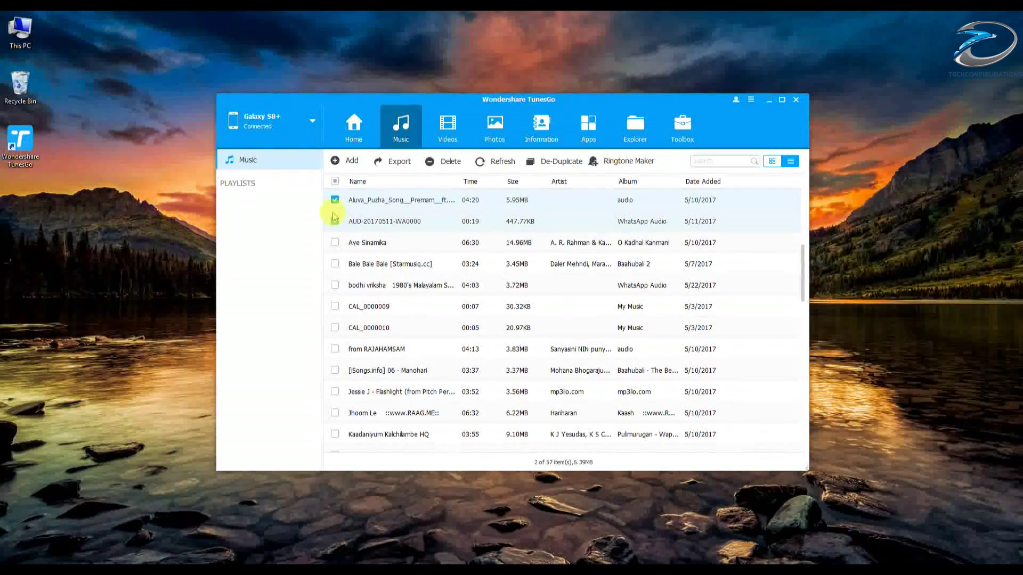
{"action": "left_click", "coordinate": [391, 164]}
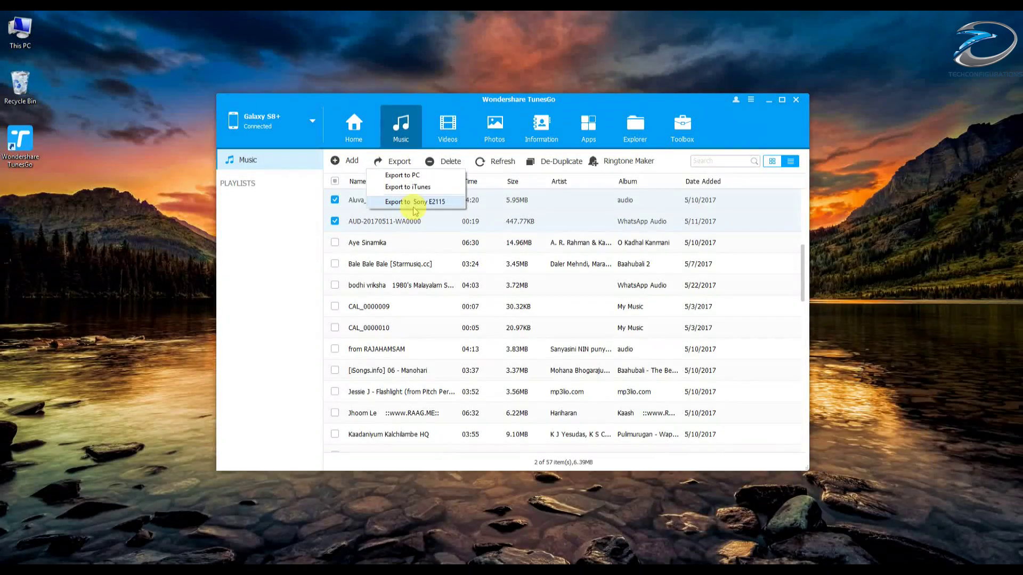
{"action": "left_click", "coordinate": [335, 221]}
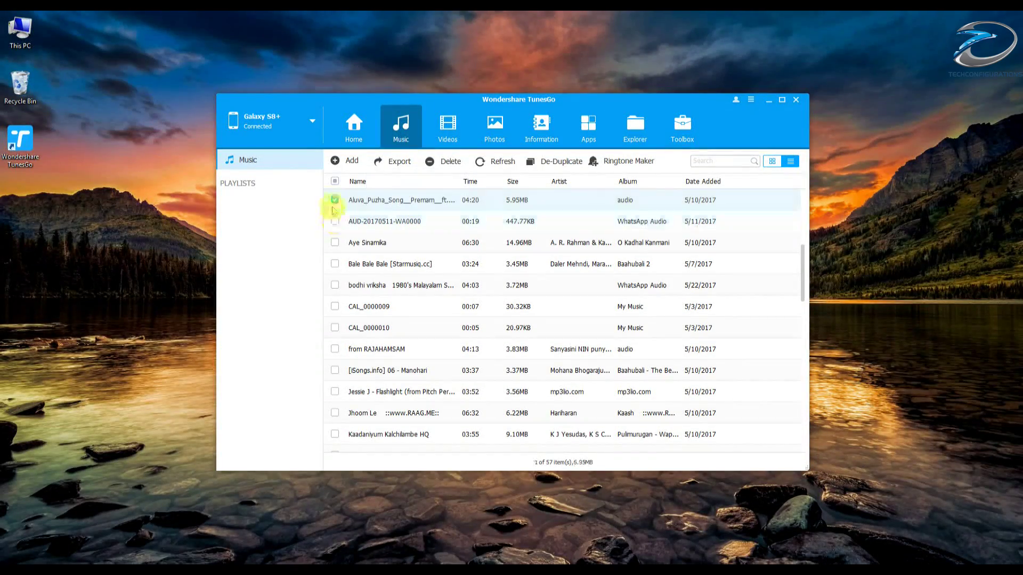
{"action": "left_click", "coordinate": [334, 200]}
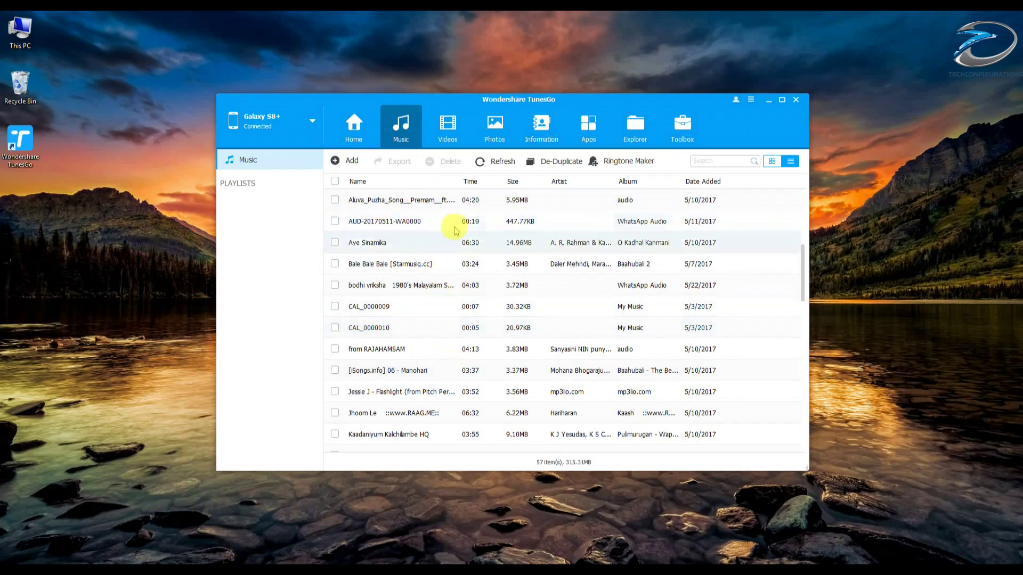
Step: Scroll the phone's video grid, then open Photos and select pictures in the Camera album
{"action": "left_click", "coordinate": [446, 140]}
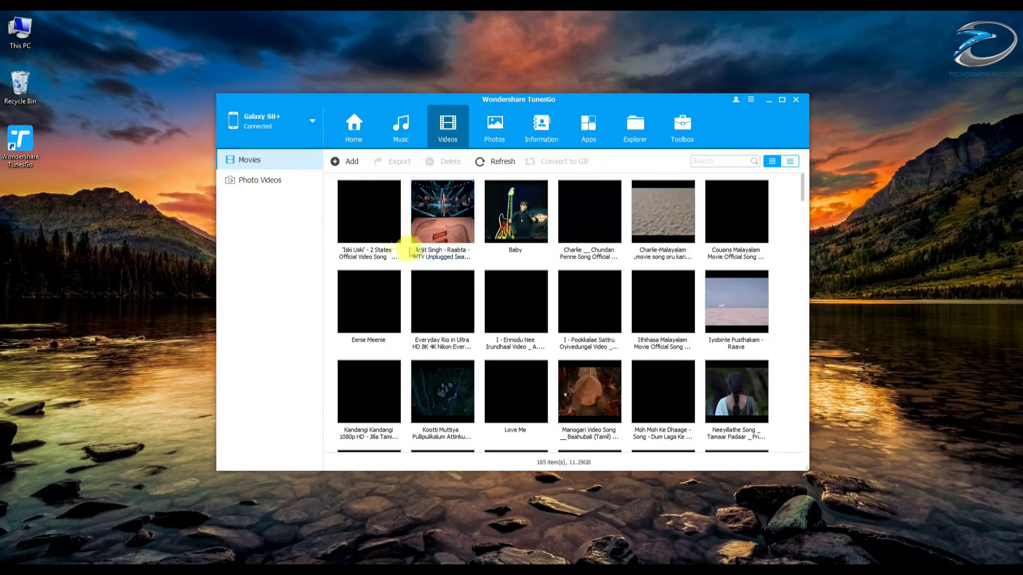
{"action": "mouse_move", "coordinate": [799, 183]}
{"action": "left_mouse_down"}
{"action": "mouse_move", "coordinate": [801, 314]}
{"action": "mouse_move", "coordinate": [794, 171]}
{"action": "left_mouse_up"}
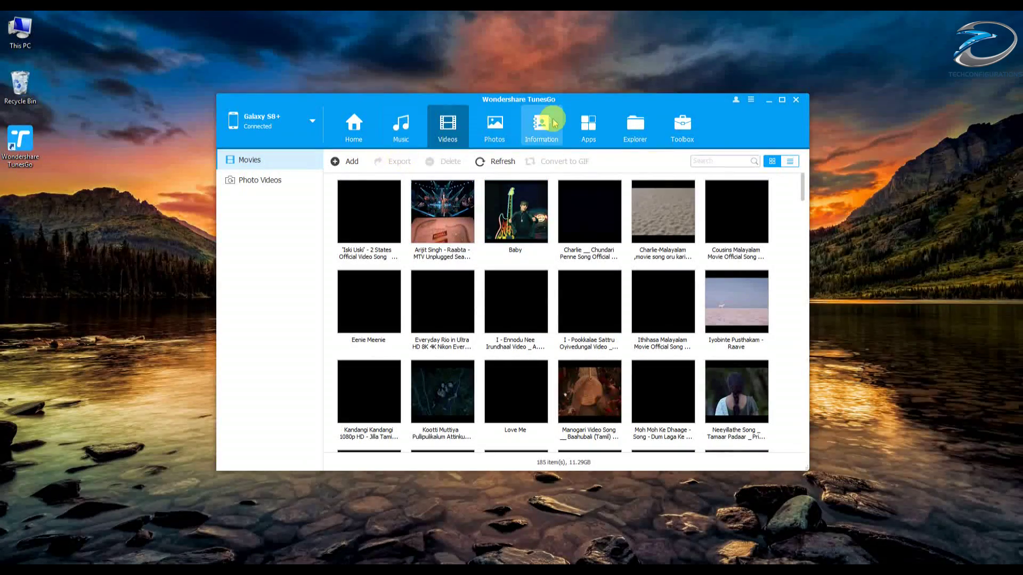
{"action": "left_click", "coordinate": [485, 136]}
{"action": "left_click", "coordinate": [468, 288]}
{"action": "left_click", "coordinate": [543, 307]}
{"action": "left_click", "coordinate": [381, 294]}
{"action": "left_click", "coordinate": [495, 133]}
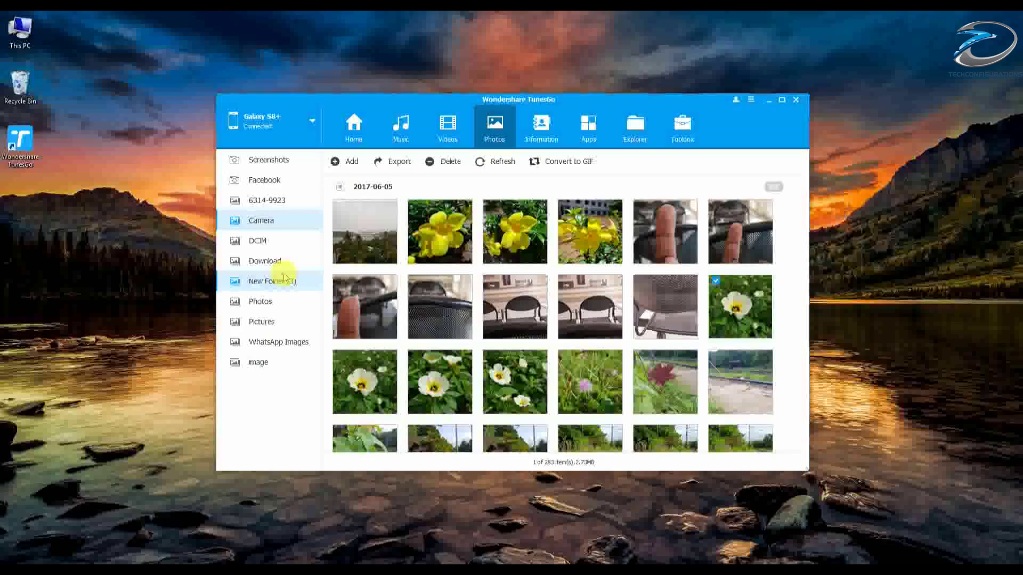
Step: Browse the 6314-9923, Download, New Folder (3) and DCIM folders, ending on Camera
{"action": "left_click", "coordinate": [287, 202]}
{"action": "left_click", "coordinate": [276, 221]}
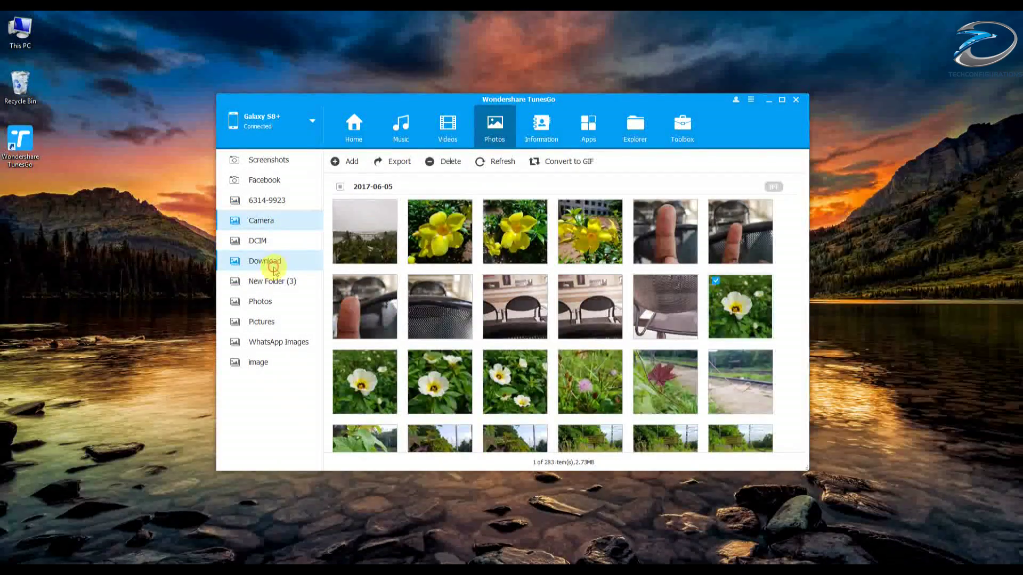
{"action": "left_click", "coordinate": [266, 261]}
{"action": "left_click", "coordinate": [271, 280]}
{"action": "left_click", "coordinate": [273, 241]}
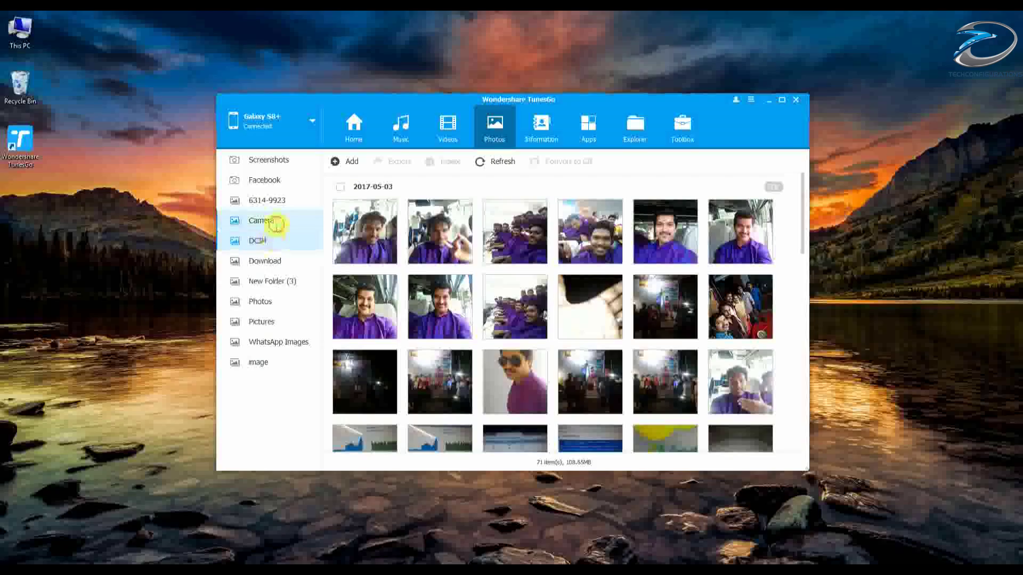
{"action": "left_click", "coordinate": [263, 222]}
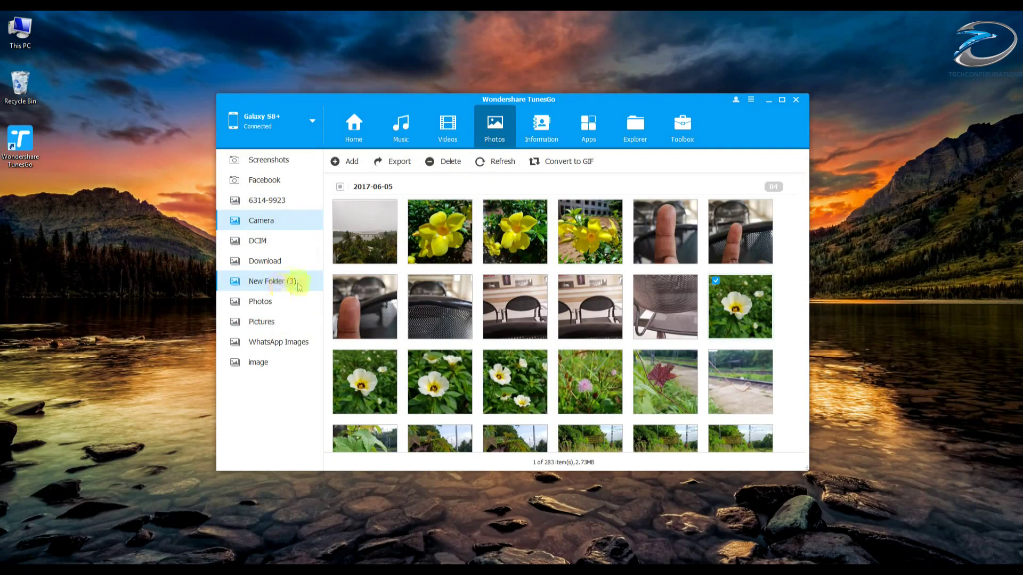
Step: Check a yellow-flower photo, view its Export options without exporting, then uncheck it
{"action": "left_click", "coordinate": [527, 229]}
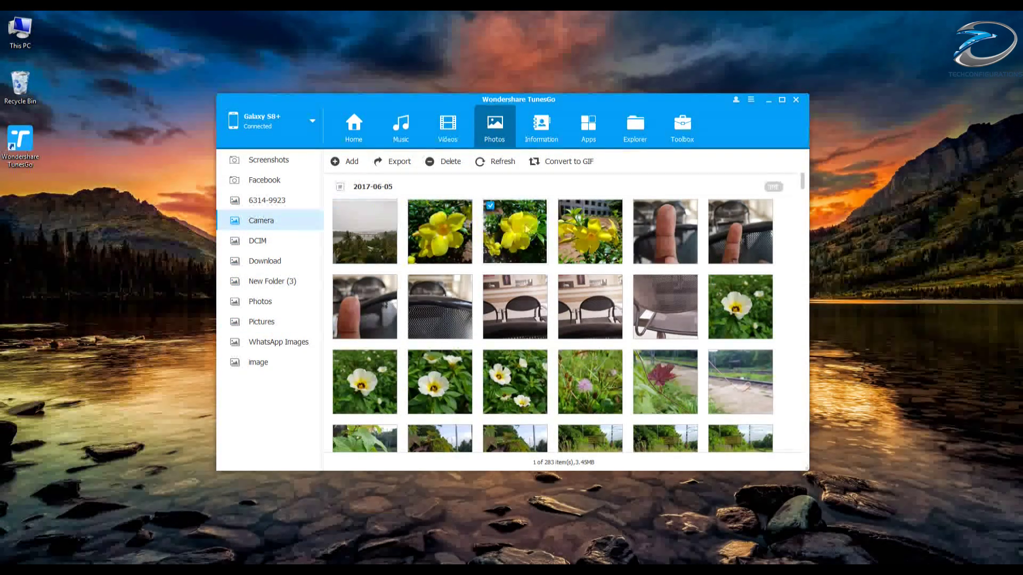
{"action": "left_click", "coordinate": [399, 161]}
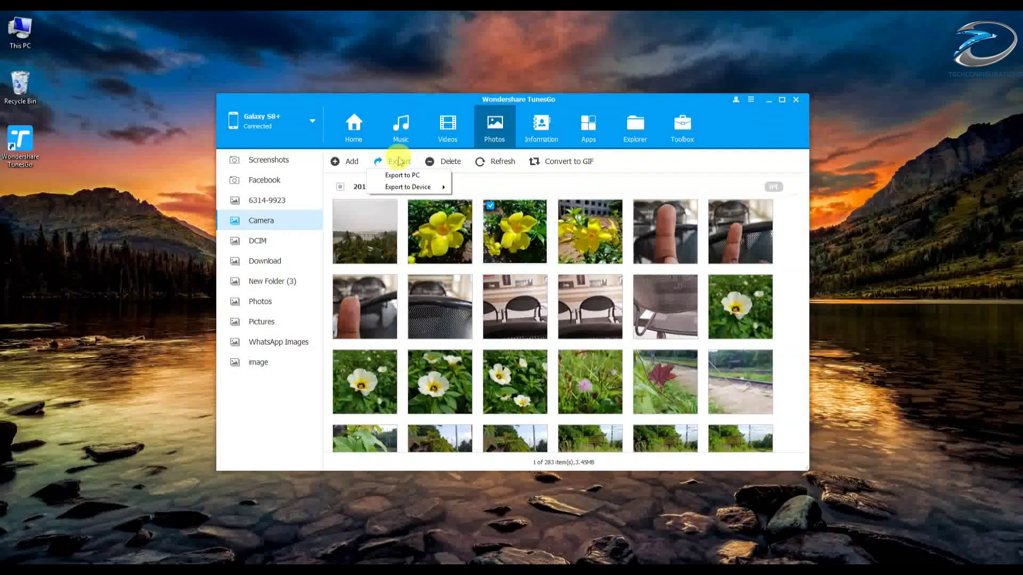
{"action": "mouse_move", "coordinate": [435, 188]}
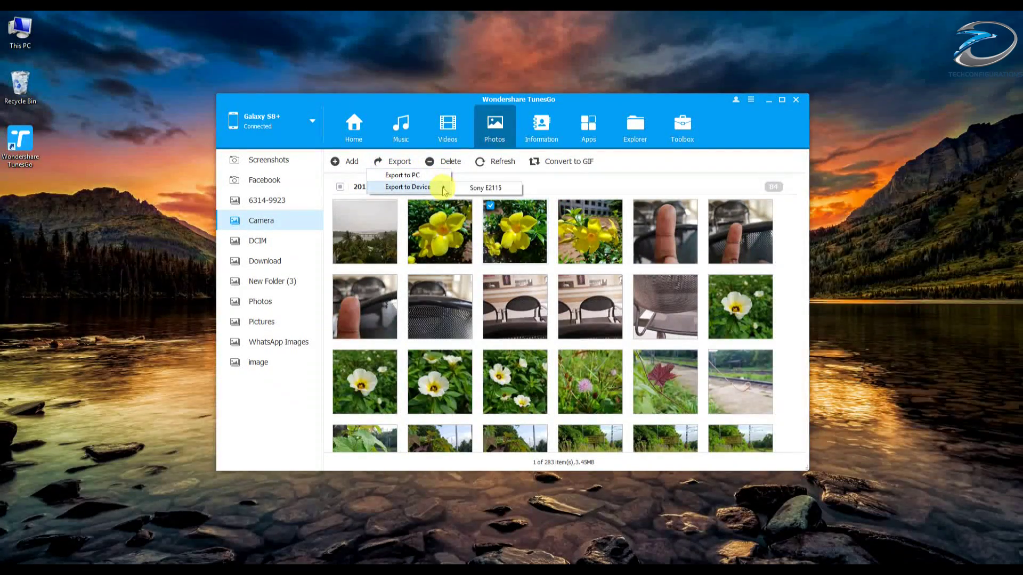
{"action": "left_click", "coordinate": [643, 171]}
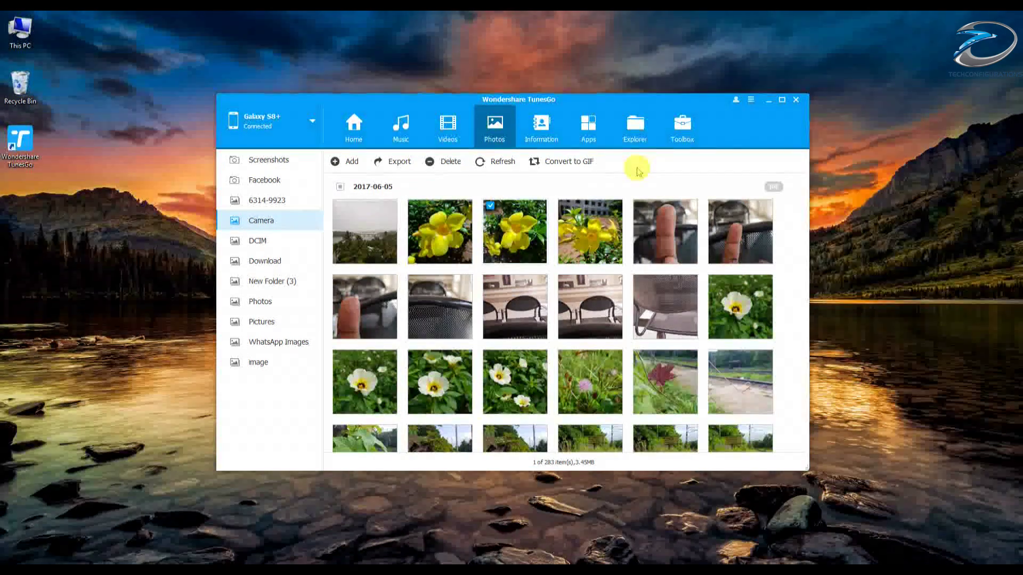
{"action": "left_click", "coordinate": [490, 206]}
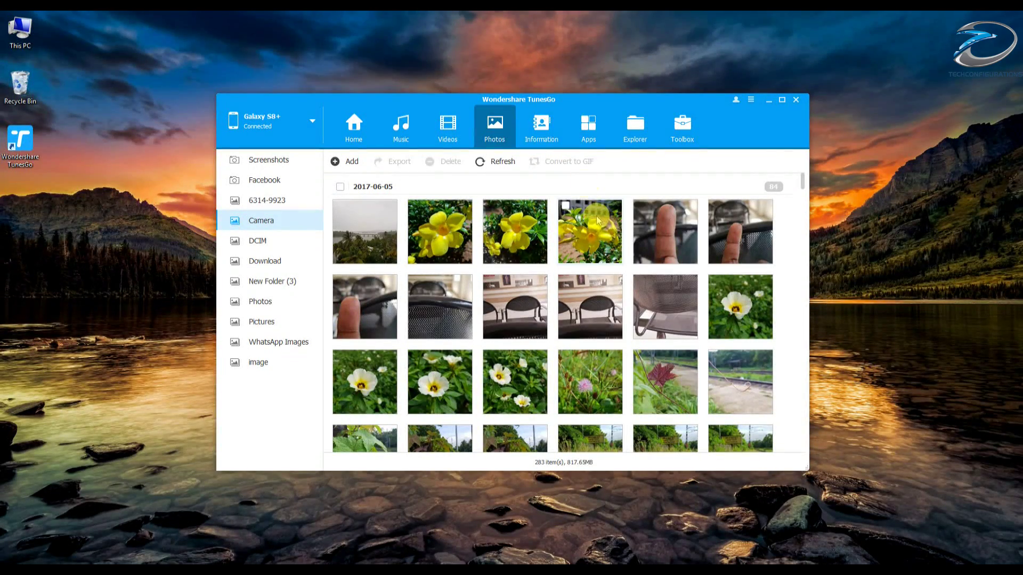
Step: View the phone's 67 SMS threads, then list its 41 user apps
{"action": "left_click", "coordinate": [535, 140]}
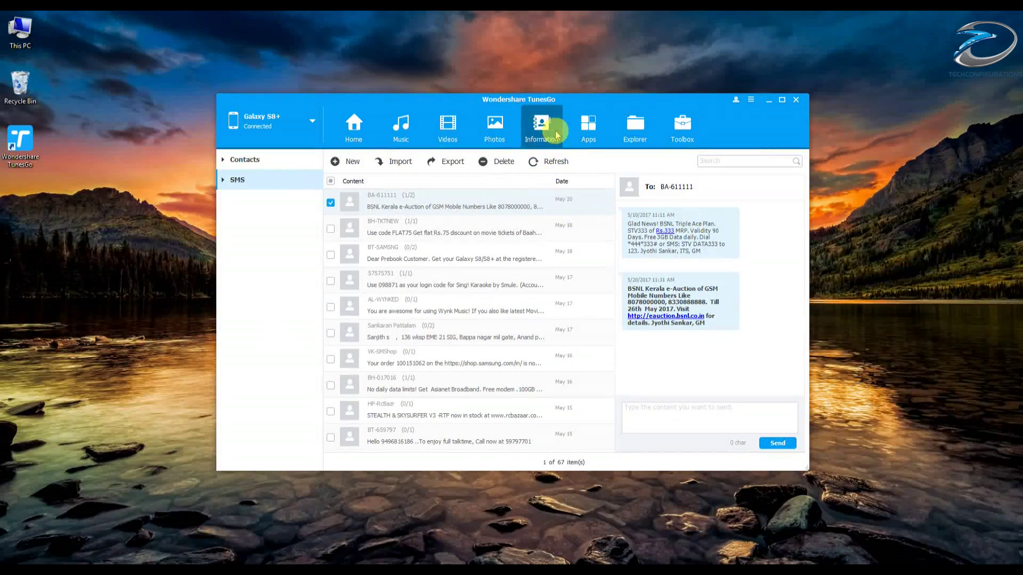
{"action": "left_click", "coordinate": [595, 135]}
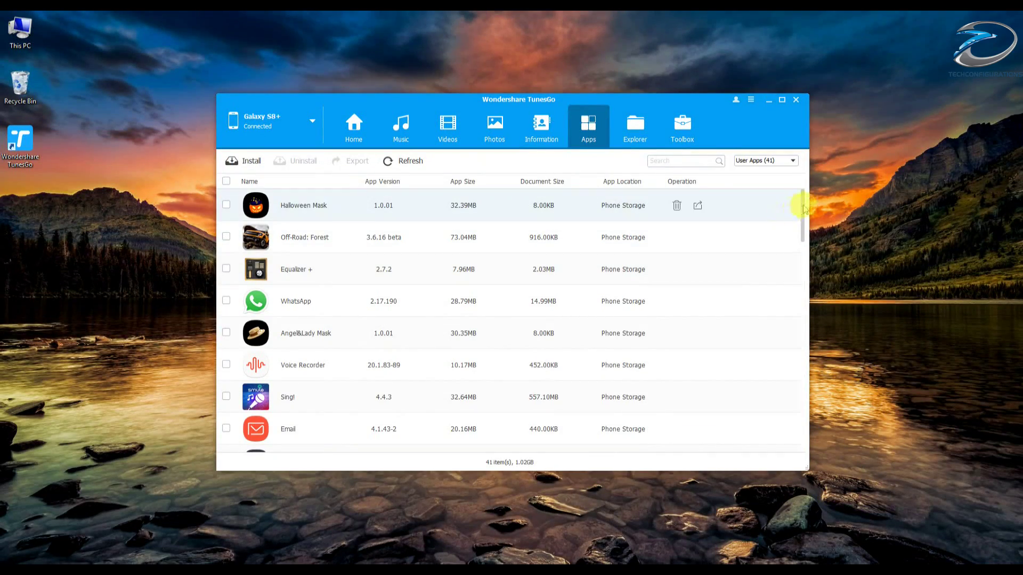
{"action": "left_click_drag", "start_coordinate": [802, 212], "coordinate": [730, 187]}
{"action": "left_click", "coordinate": [242, 162]}
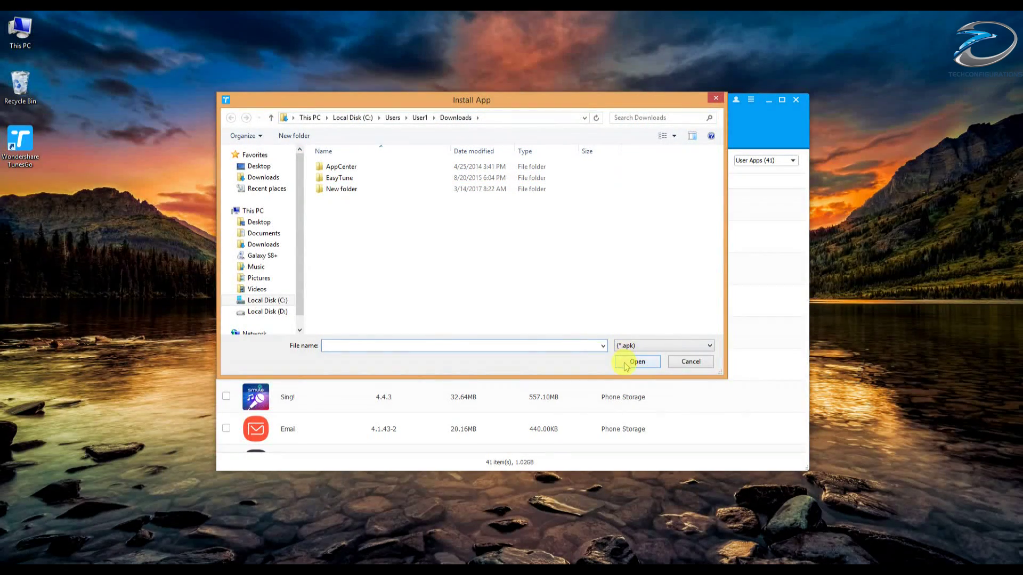
{"action": "left_click", "coordinate": [714, 99]}
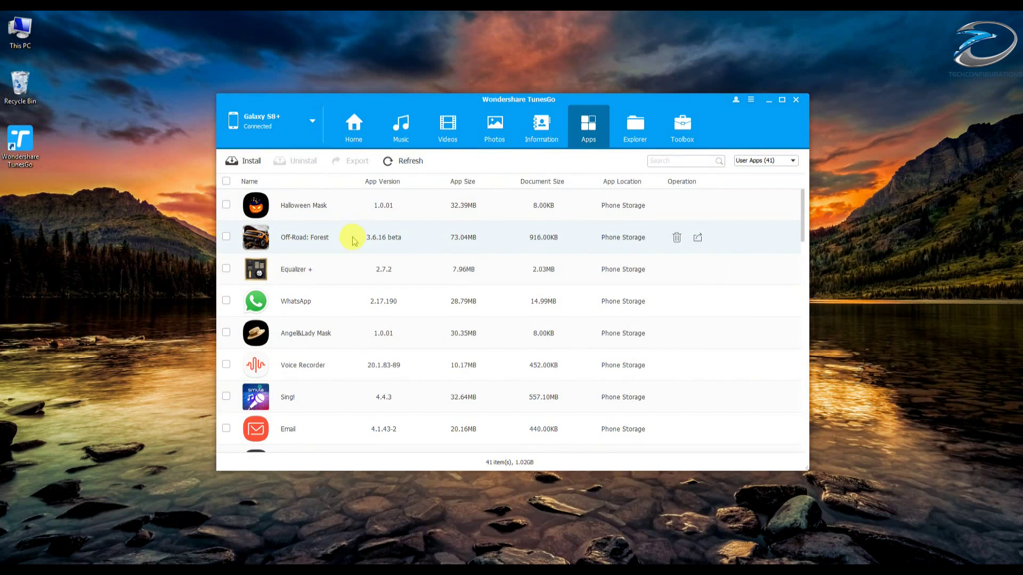
{"action": "left_click", "coordinate": [226, 204]}
{"action": "left_click", "coordinate": [225, 236]}
{"action": "left_click", "coordinate": [226, 268]}
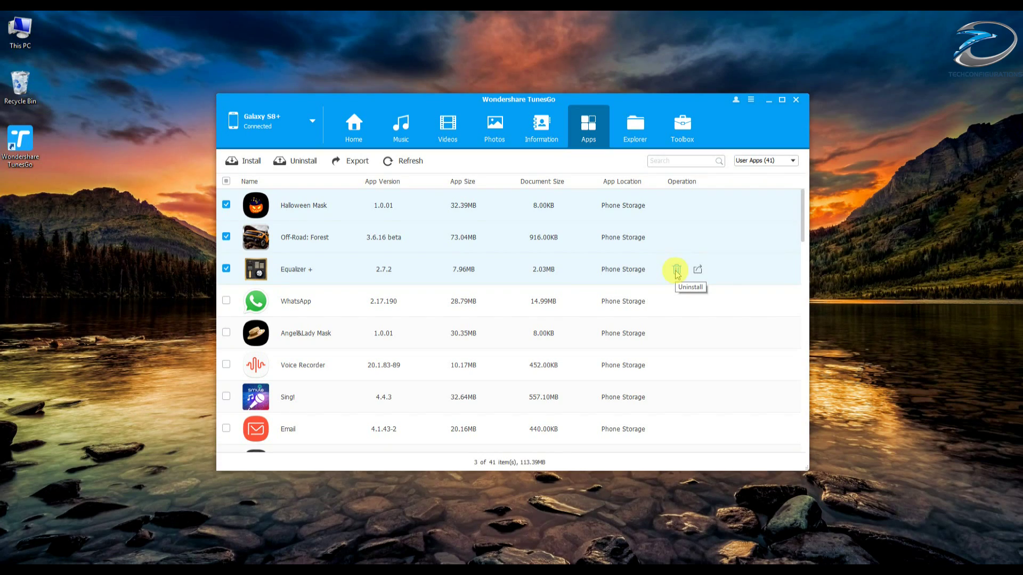
{"action": "left_click", "coordinate": [226, 268]}
{"action": "left_click", "coordinate": [226, 236]}
{"action": "left_click", "coordinate": [226, 206]}
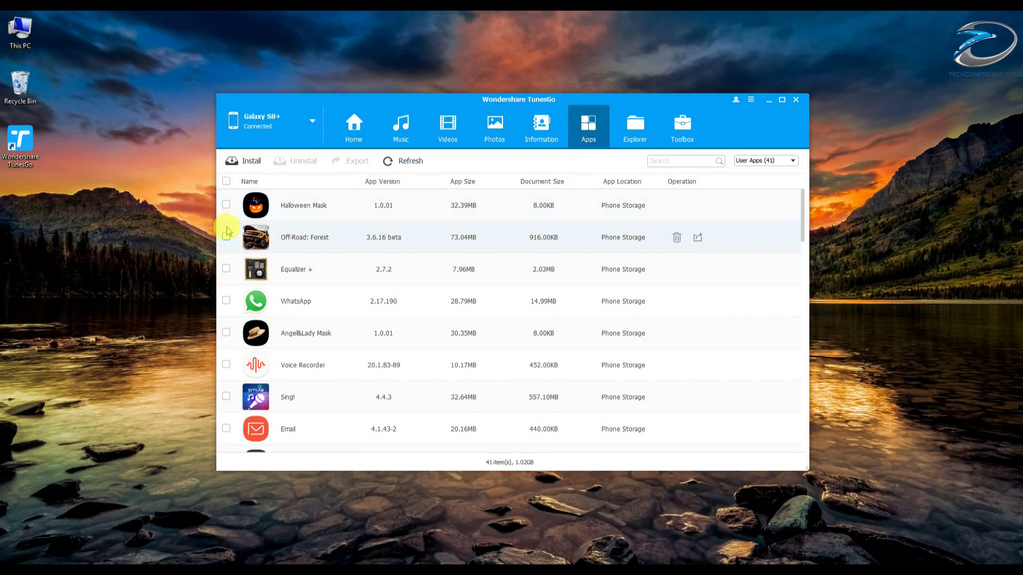
Step: Browse SD Card(2) and SD Card(1) in the file explorer, then open the Toolbox
{"action": "left_click", "coordinate": [642, 123]}
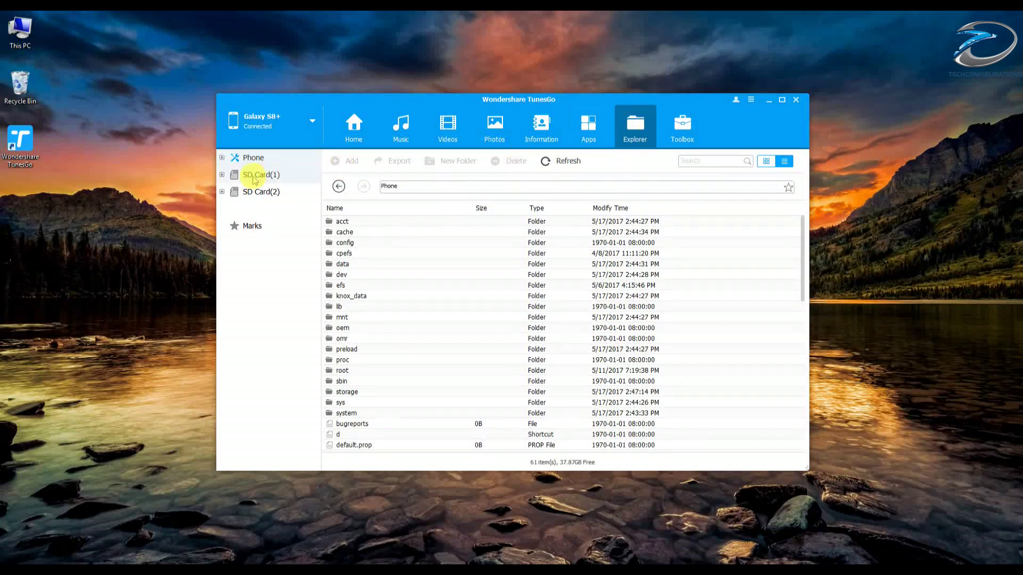
{"action": "left_click", "coordinate": [264, 191]}
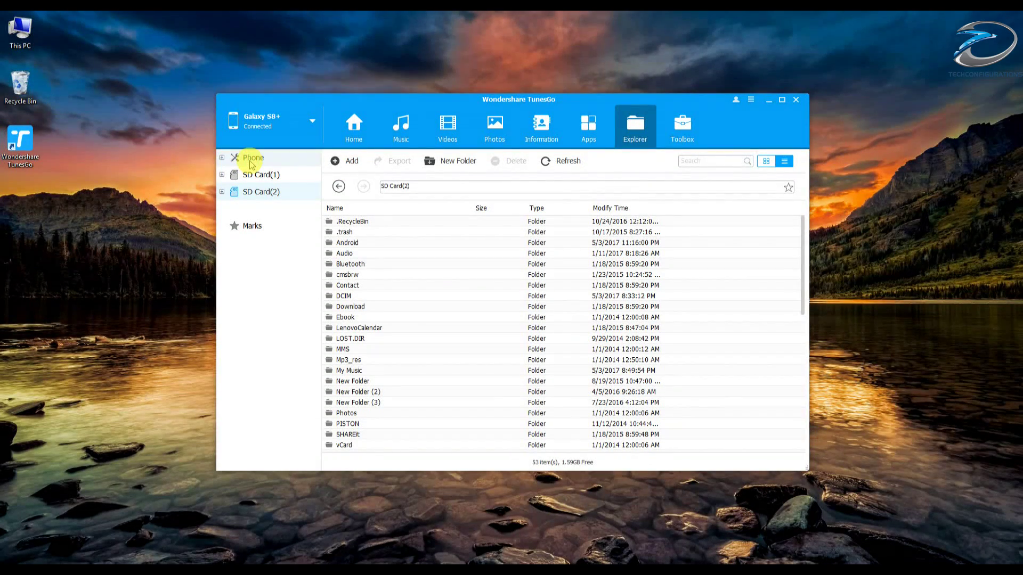
{"action": "left_click", "coordinate": [260, 175]}
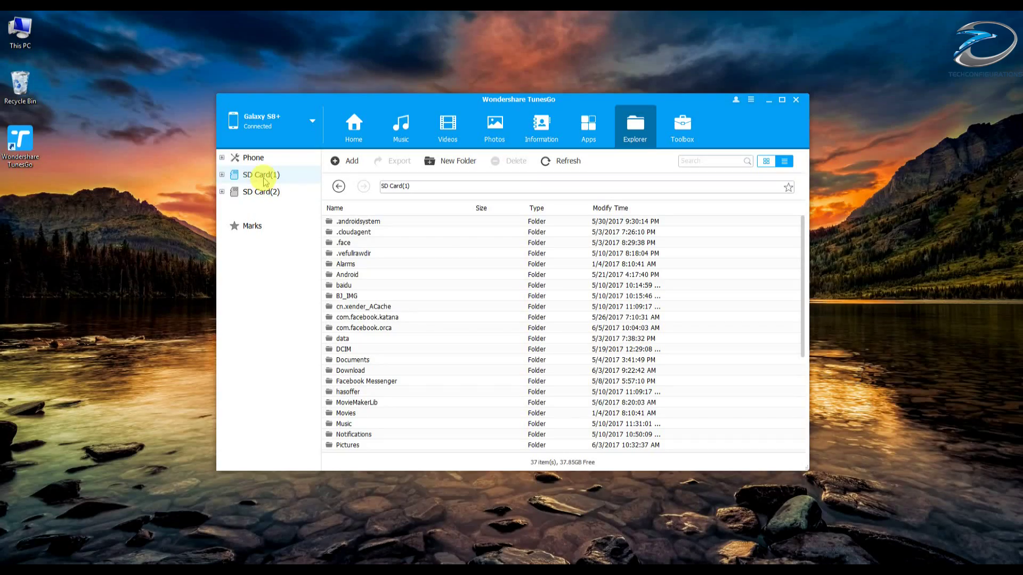
{"action": "left_click", "coordinate": [261, 186]}
{"action": "scroll", "coordinate": [388, 309], "scroll_direction": "down", "scroll_amount": 10}
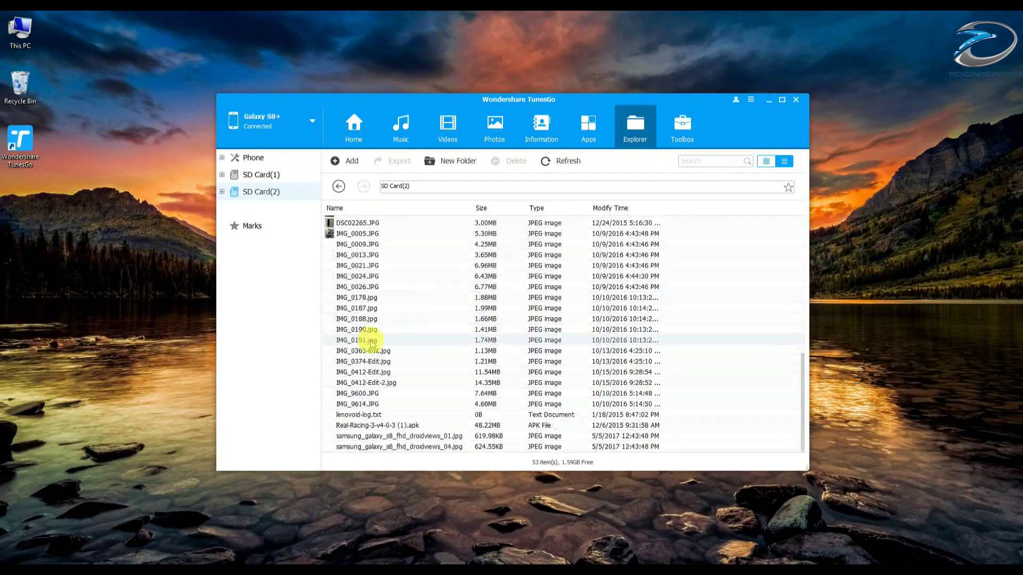
{"action": "scroll", "coordinate": [376, 336], "scroll_direction": "up", "scroll_amount": 10}
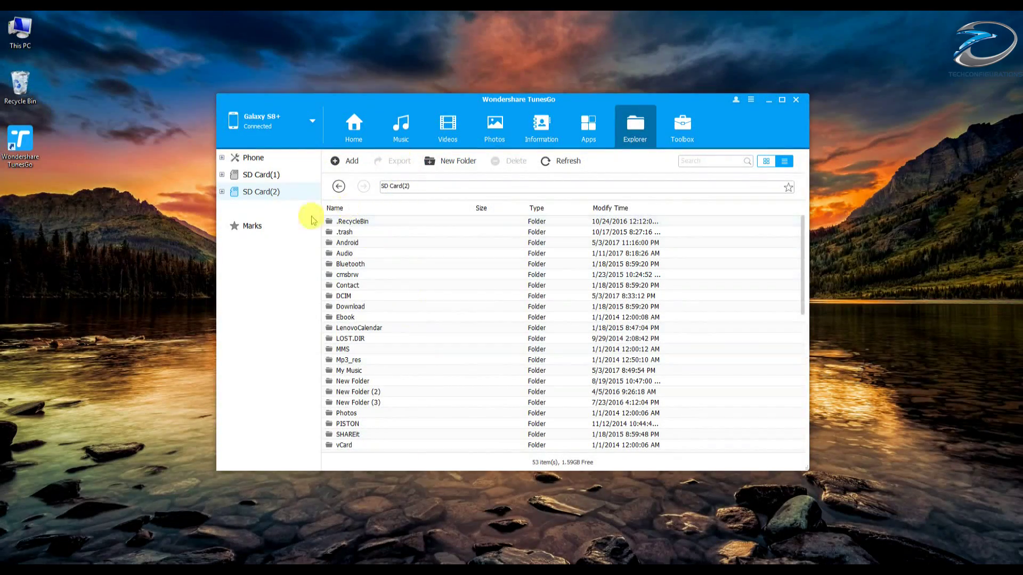
{"action": "left_click", "coordinate": [414, 185]}
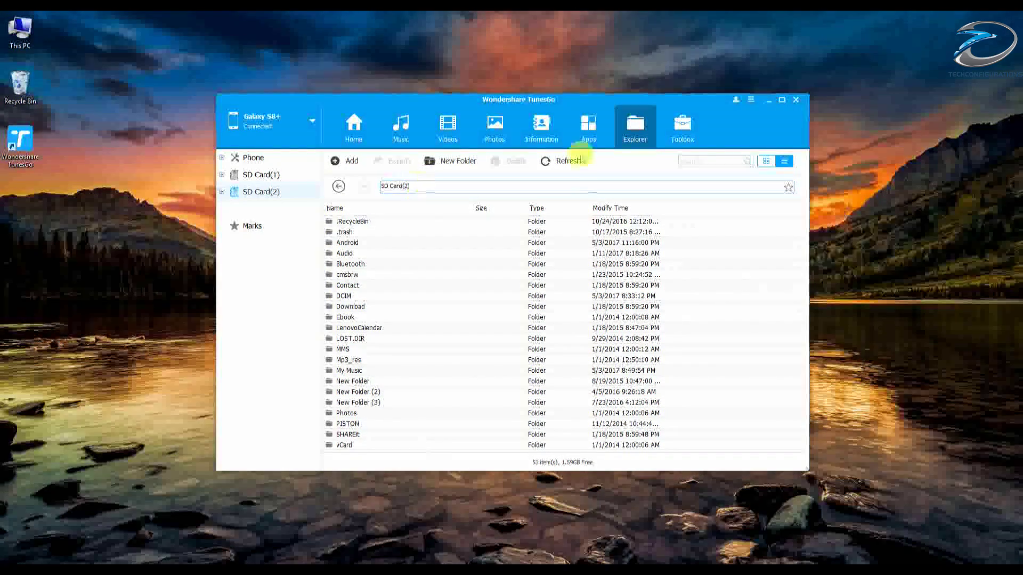
{"action": "left_click", "coordinate": [678, 133]}
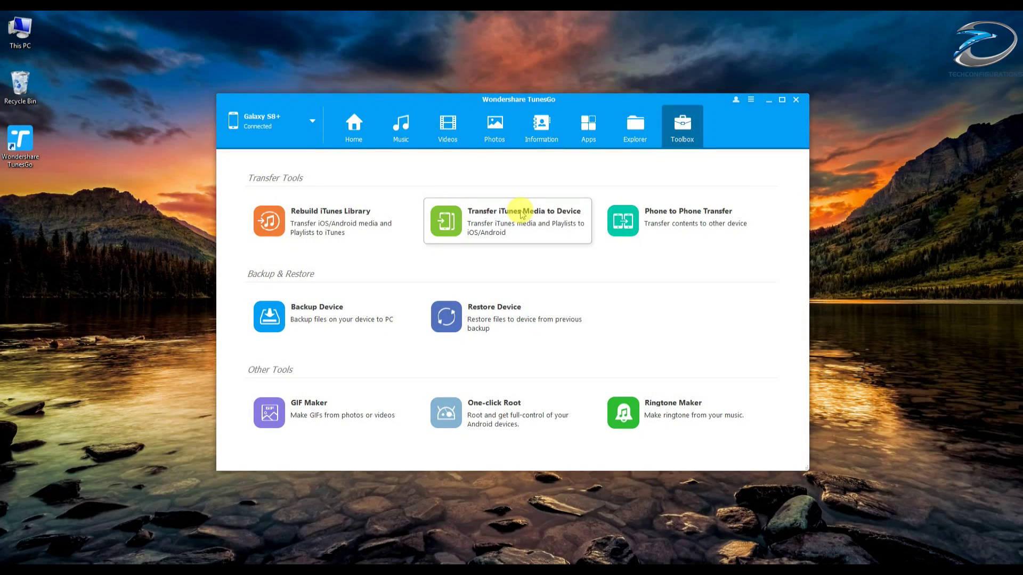
{"action": "left_click", "coordinate": [736, 219]}
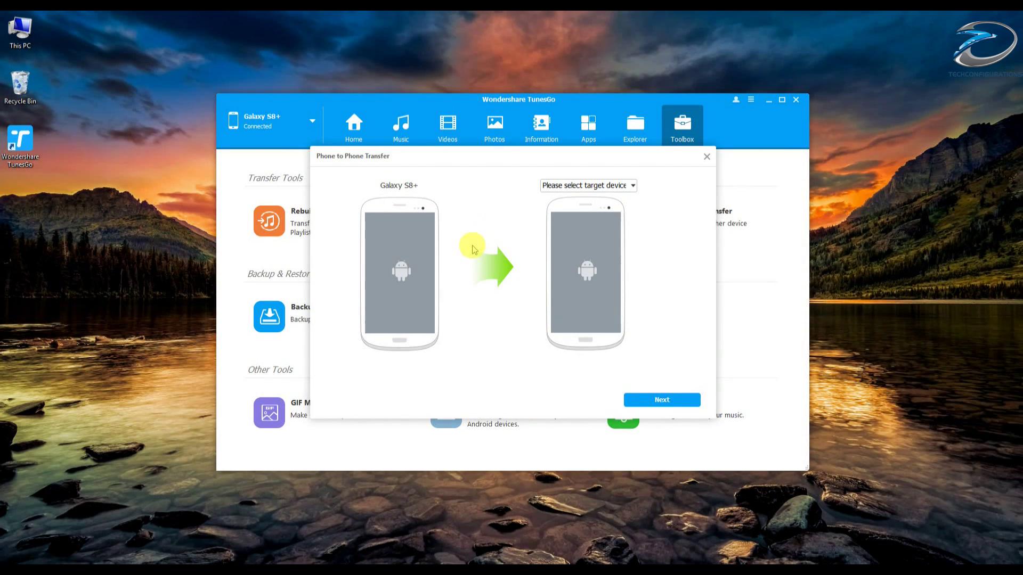
{"action": "left_click", "coordinate": [551, 185]}
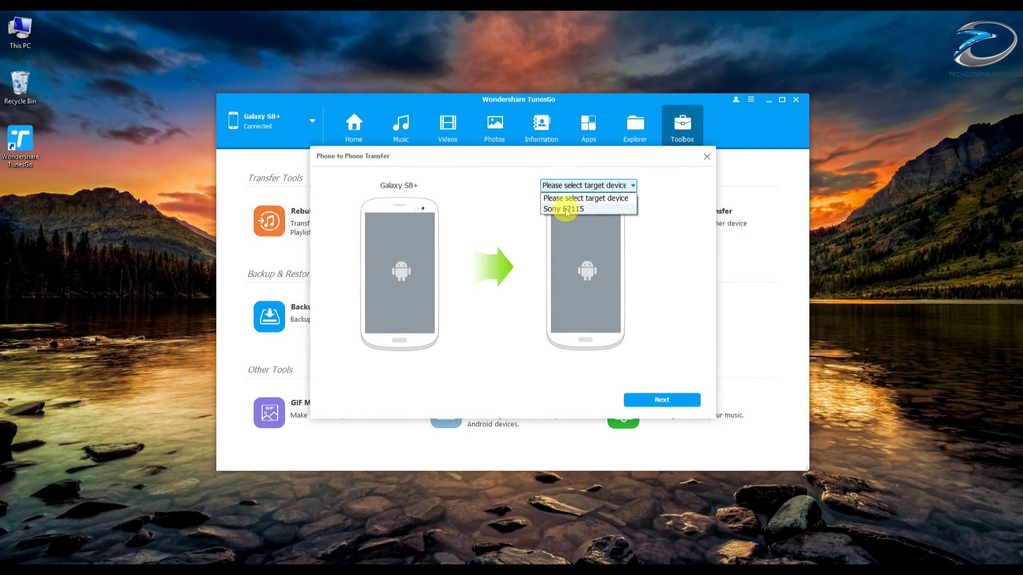
{"action": "left_click", "coordinate": [566, 210]}
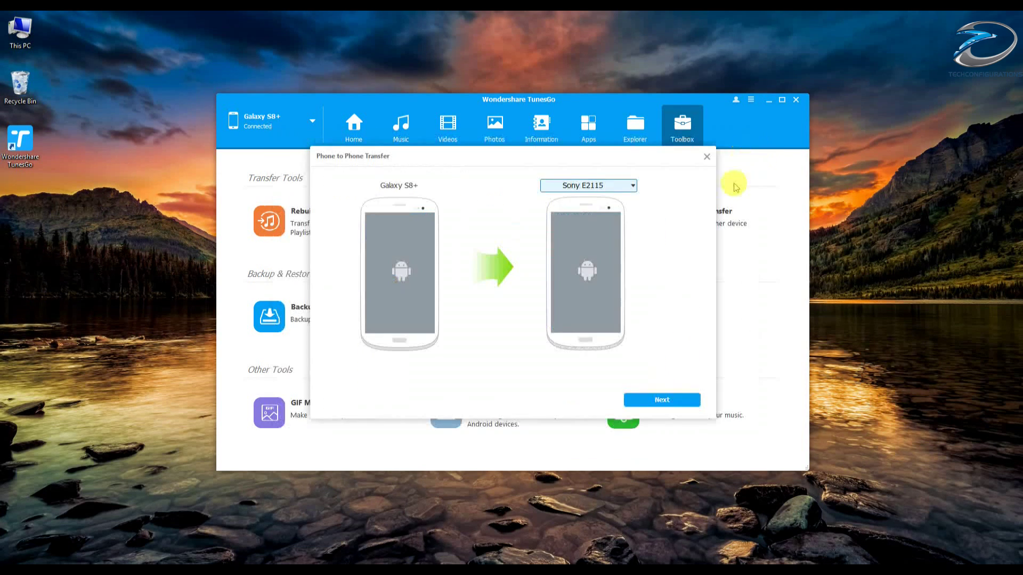
{"action": "left_click", "coordinate": [660, 398]}
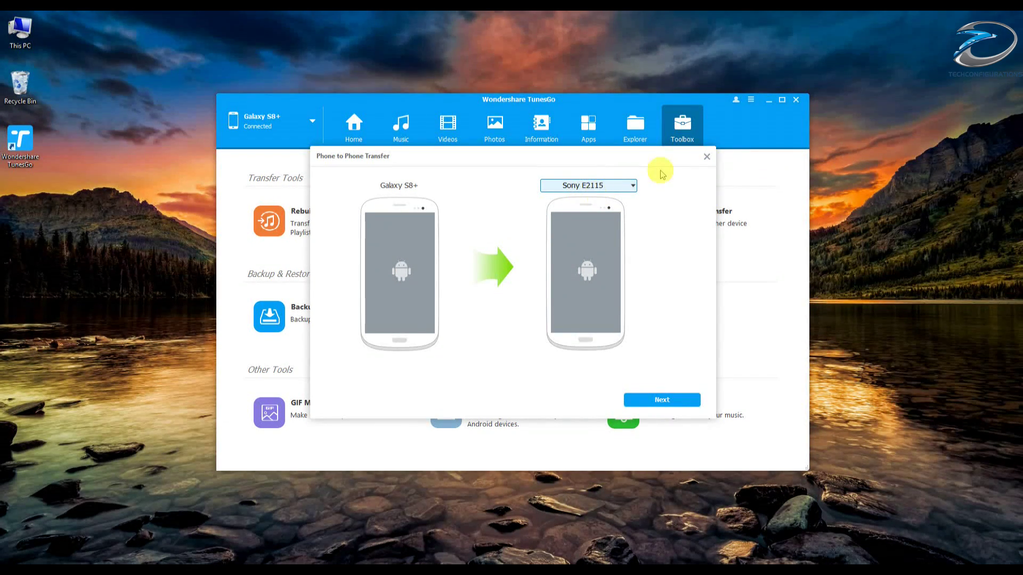
{"action": "left_click", "coordinate": [707, 157]}
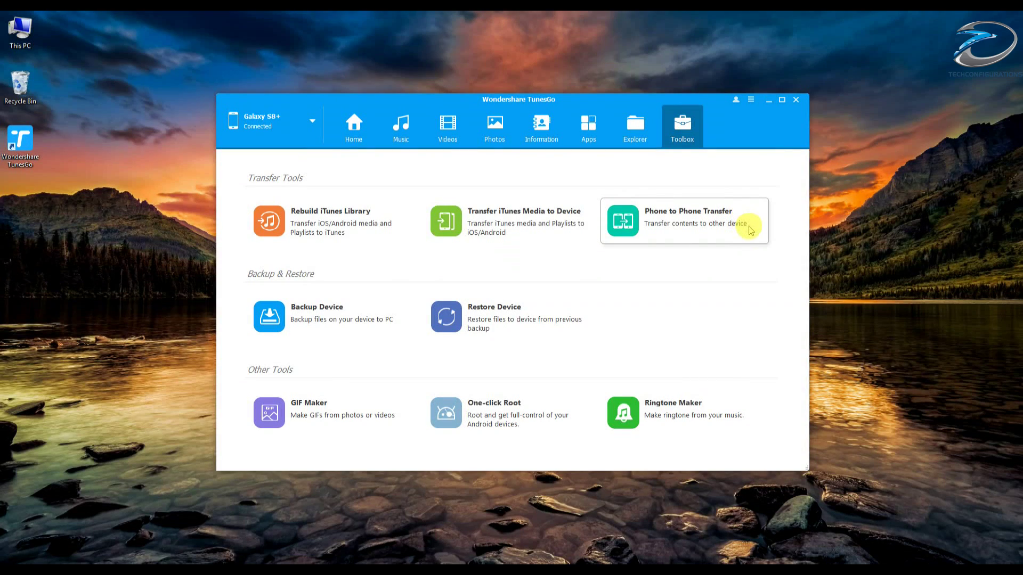